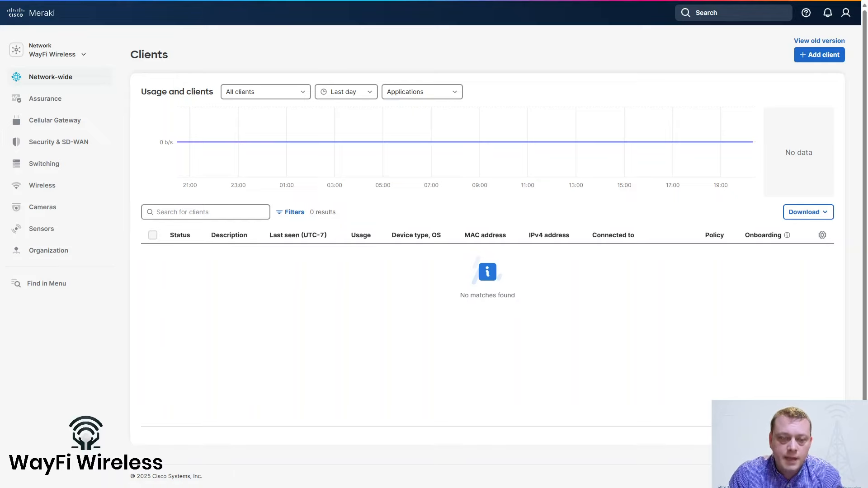
Expand the Wireless flyout in the left sidebar to show its Monitor and Configure pages
mouse_move(42, 185)
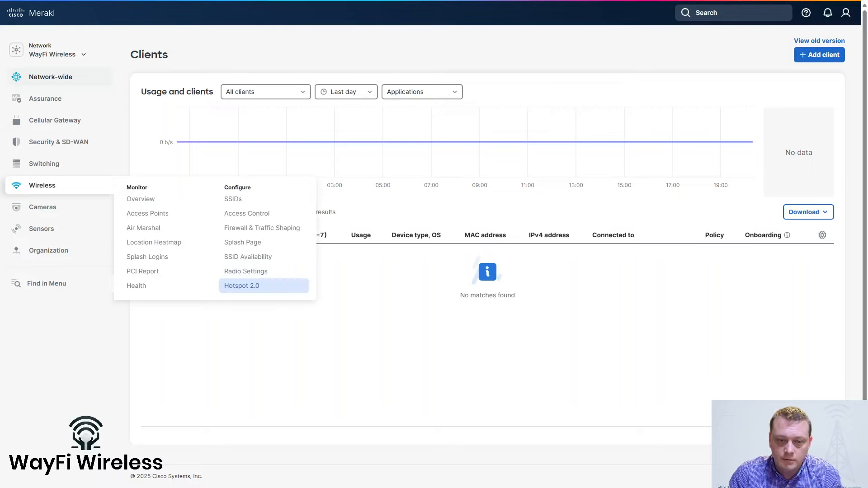
Go to Wireless > Configure > Hotspot 2.0 and confirm Hotspot 2.0 is enabled for WayFi Cellular Booster
left_click(252, 288)
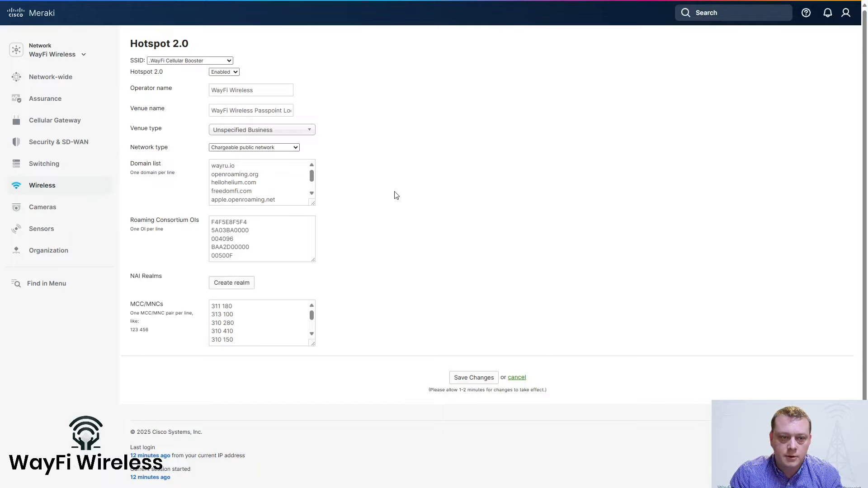
Bring up the Wireless flyout to reach the WayFi Cellular Booster Access Control settings
mouse_move(113, 196)
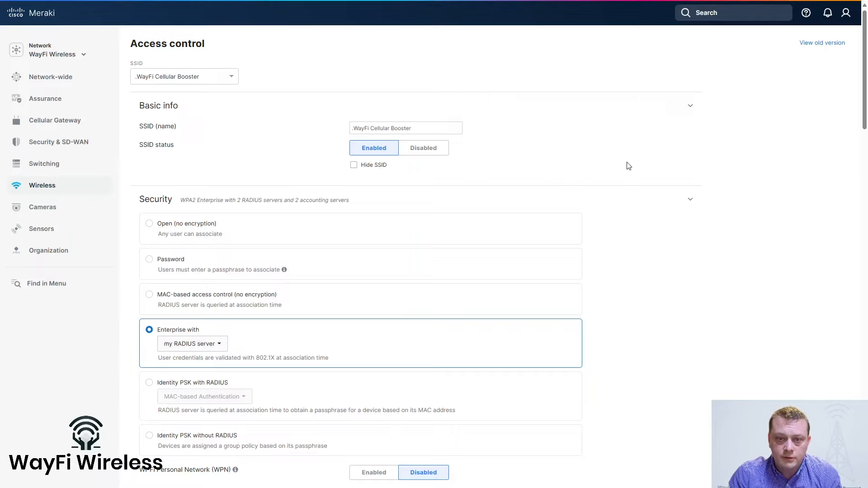
scroll(628, 166, "down", 1)
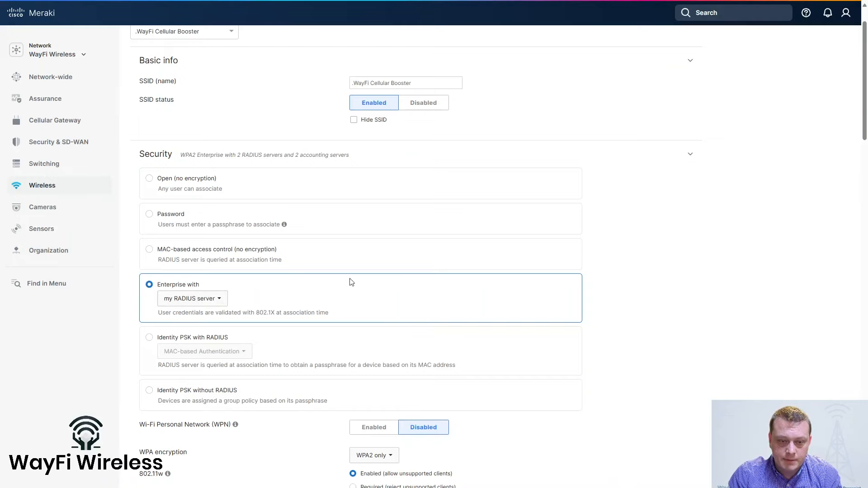
scroll(655, 328, "down", 5)
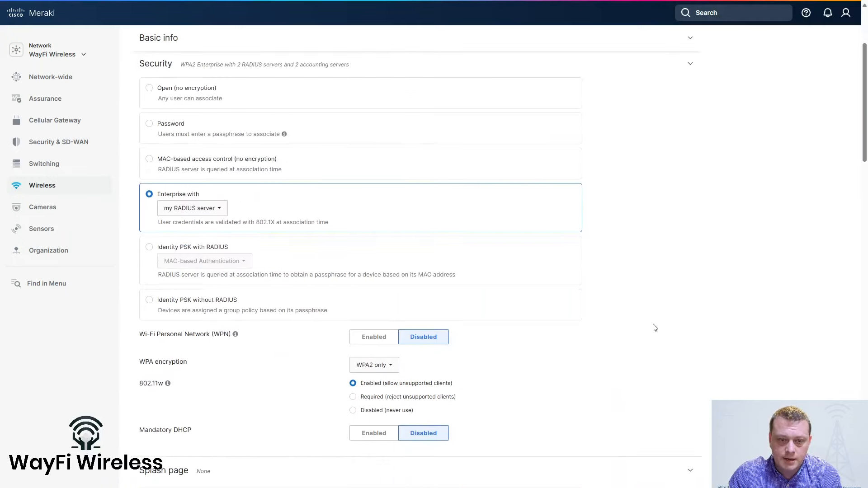
scroll(651, 278, "down", 2)
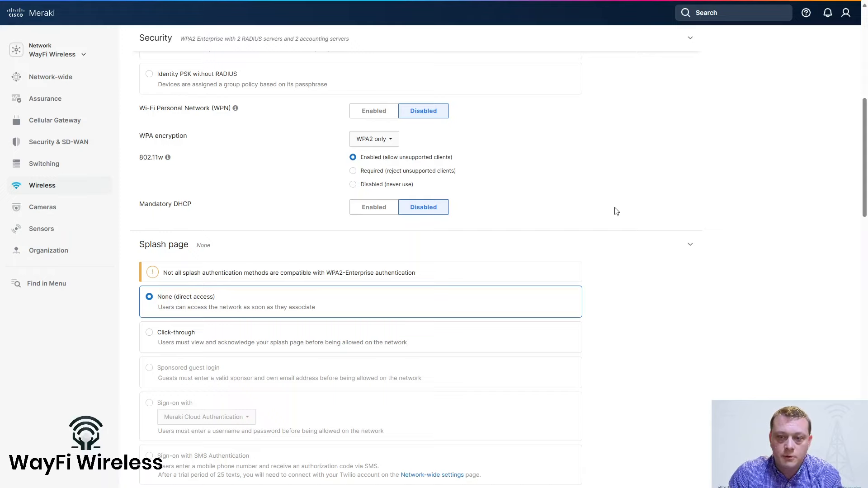
scroll(599, 256, "down", 4)
scroll(655, 291, "down", 7)
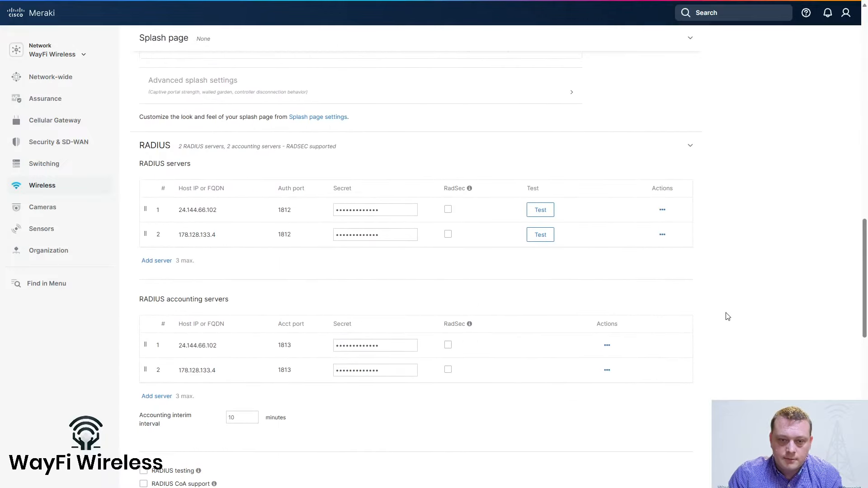
scroll(735, 338, "down", 1)
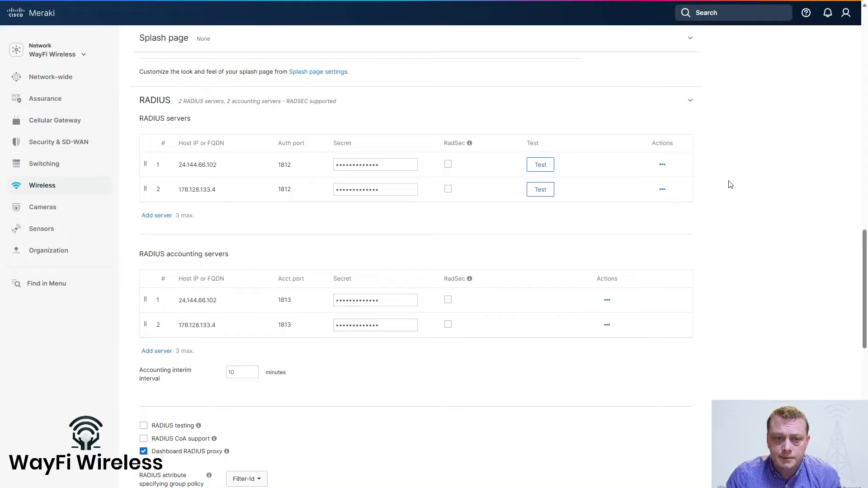
scroll(719, 217, "down", 2)
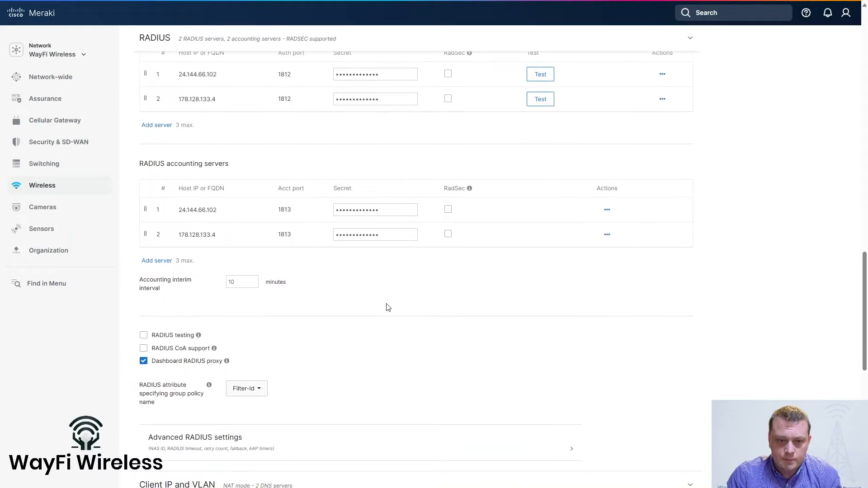
left_click(241, 285)
left_click(333, 295)
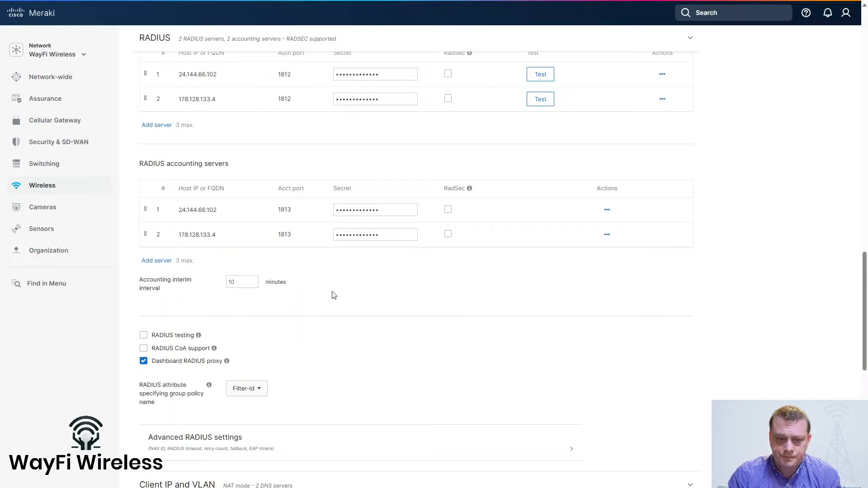
scroll(334, 297, "down", 3)
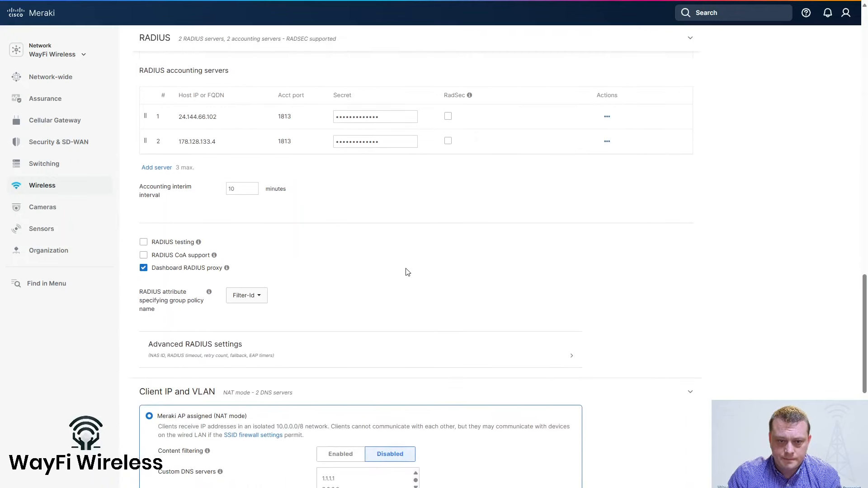
scroll(450, 250, "down", 1)
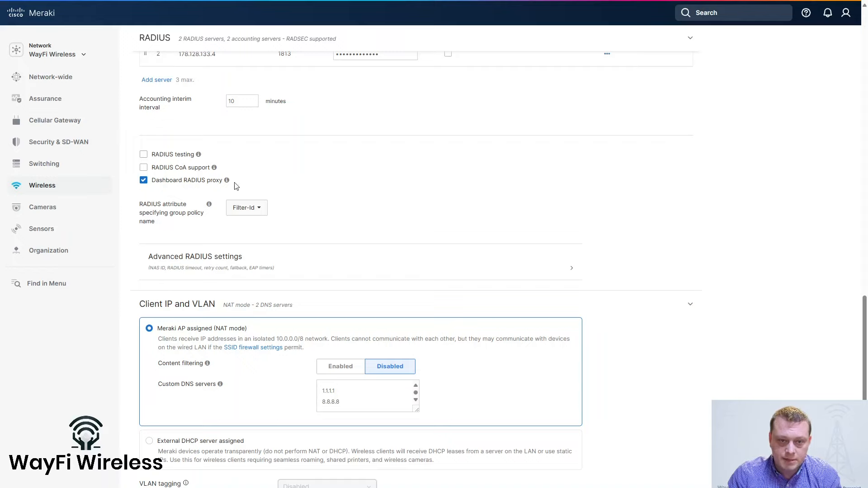
mouse_move(227, 182)
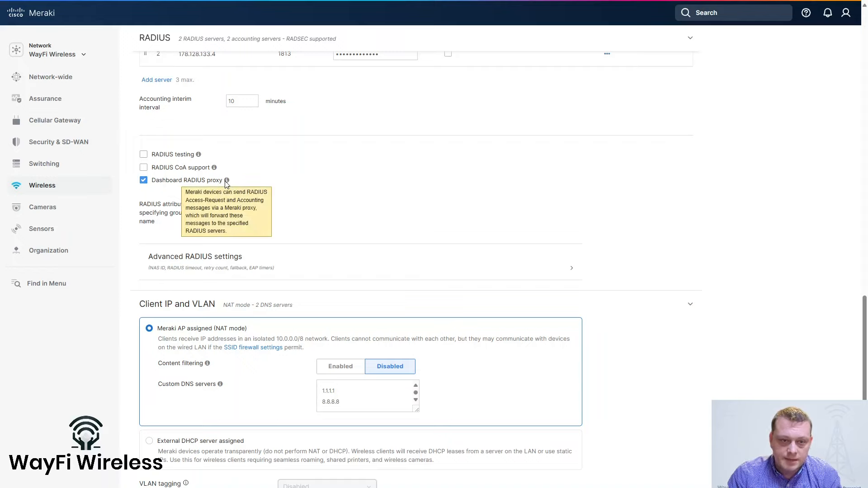
scroll(497, 195, "down", 1)
scroll(653, 192, "down", 1)
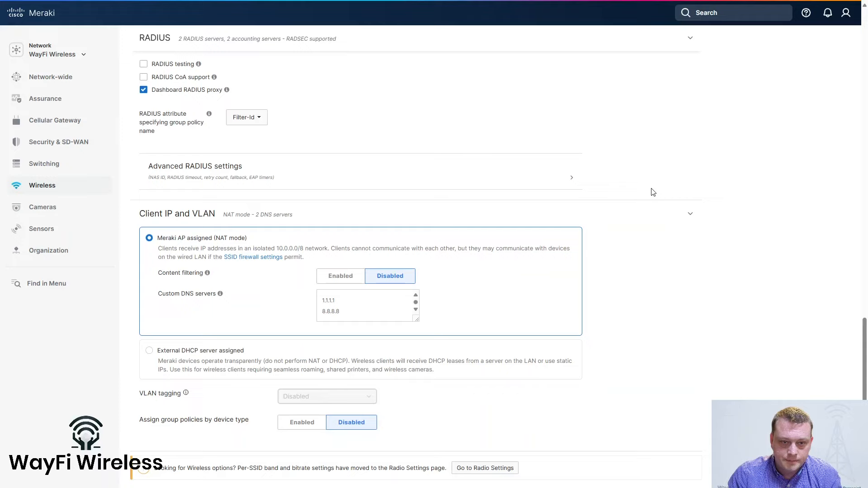
scroll(653, 193, "down", 1)
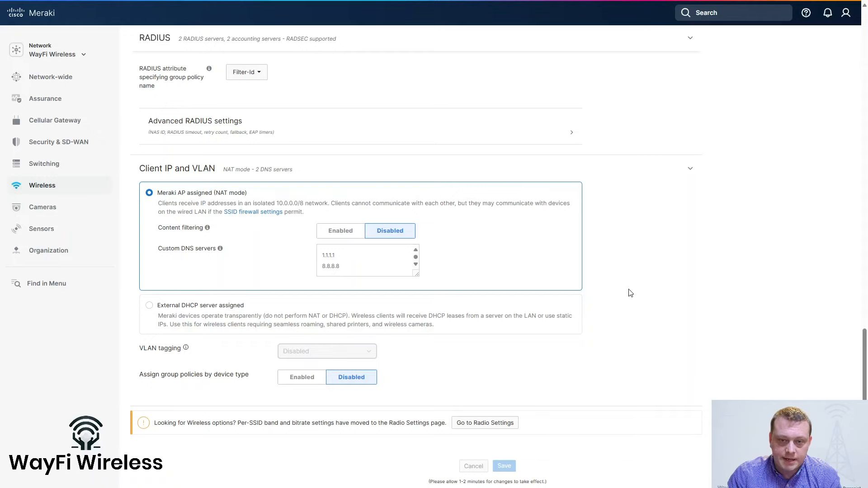
scroll(631, 293, "down", 3)
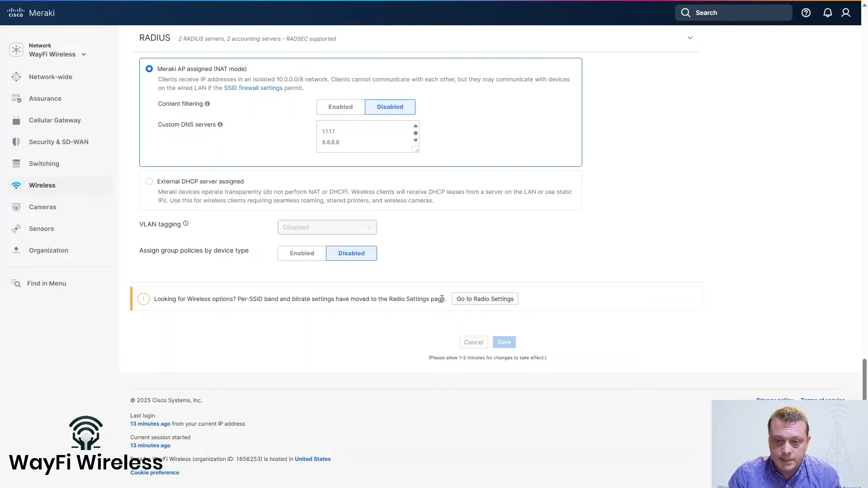
Visit the radio settings page, then use the Wireless flyout to head back to Hotspot 2.0
left_click(485, 300)
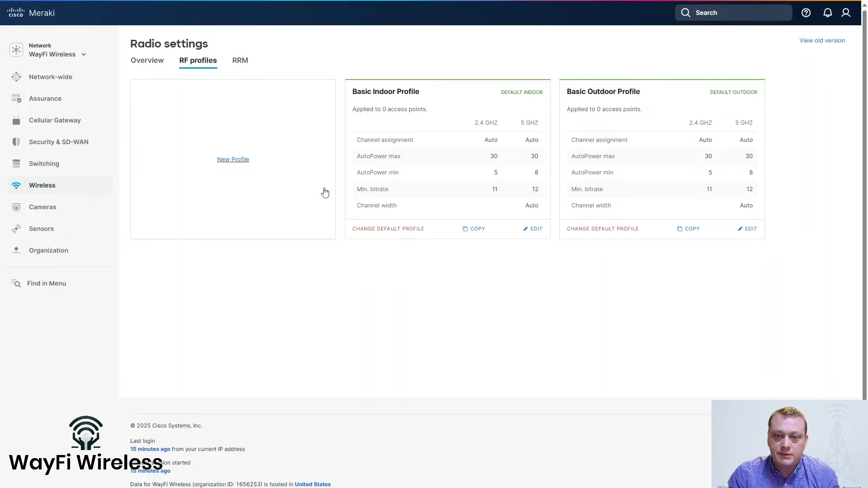
mouse_move(84, 190)
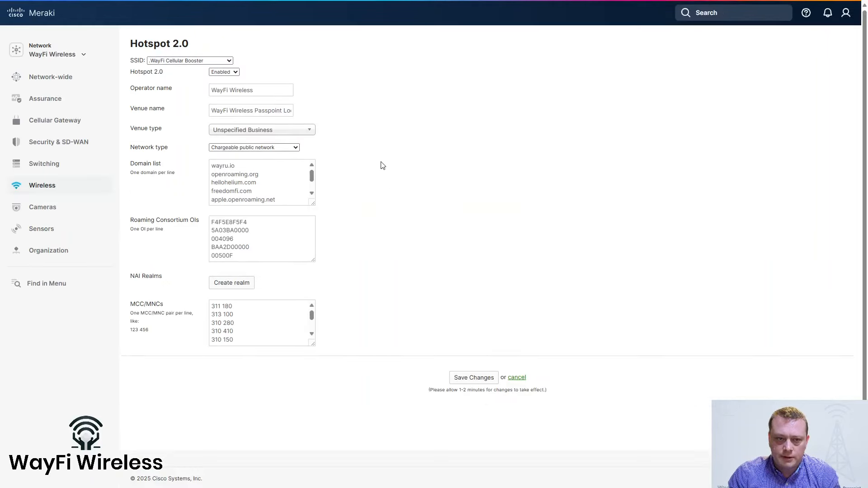
left_click(280, 92)
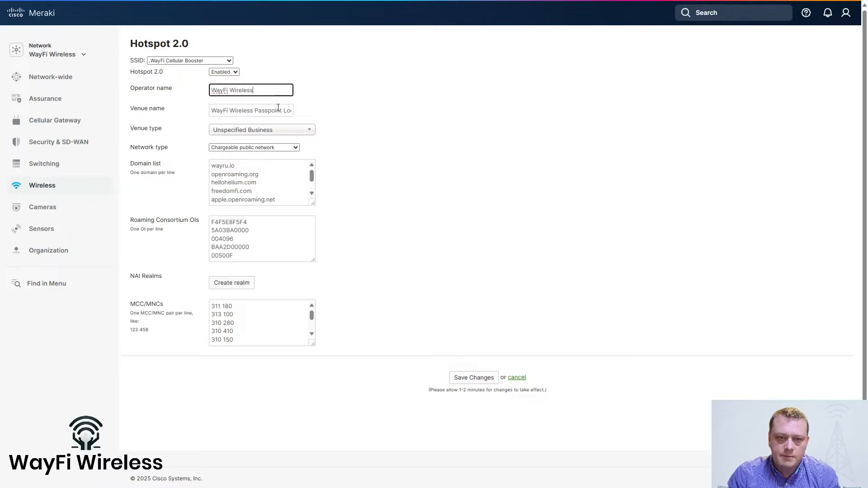
left_click(230, 116)
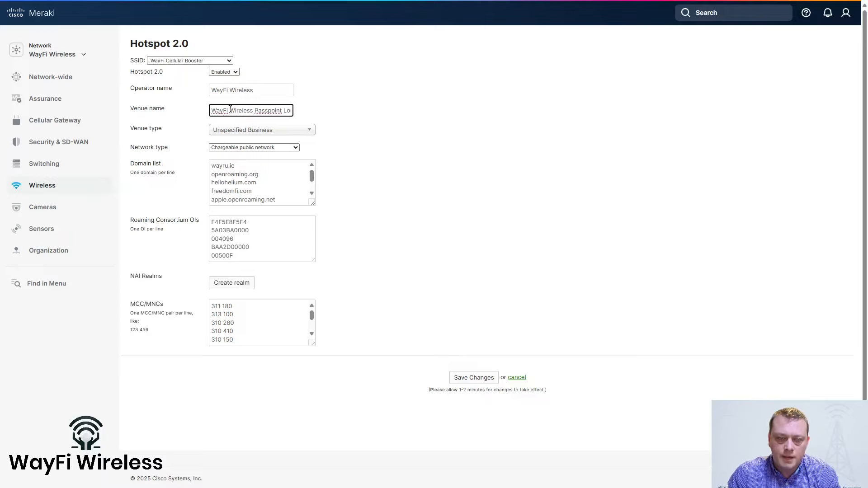
left_click(434, 113)
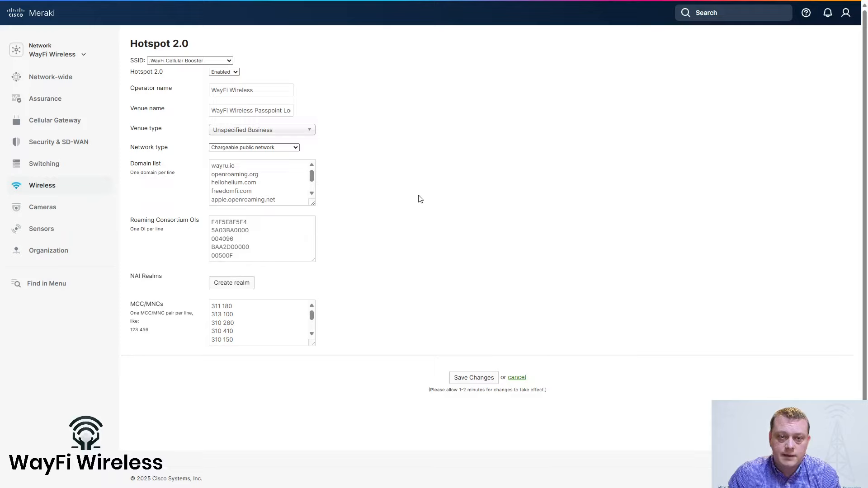
scroll(420, 199, "down", 1)
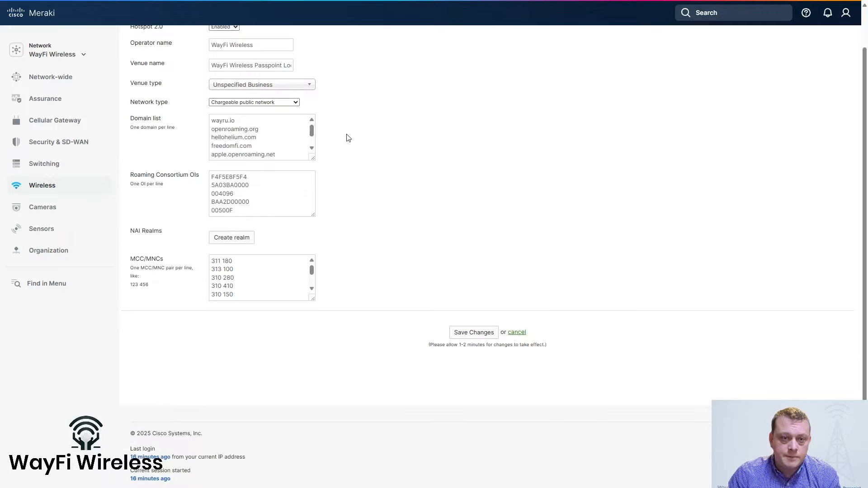
left_click(312, 131)
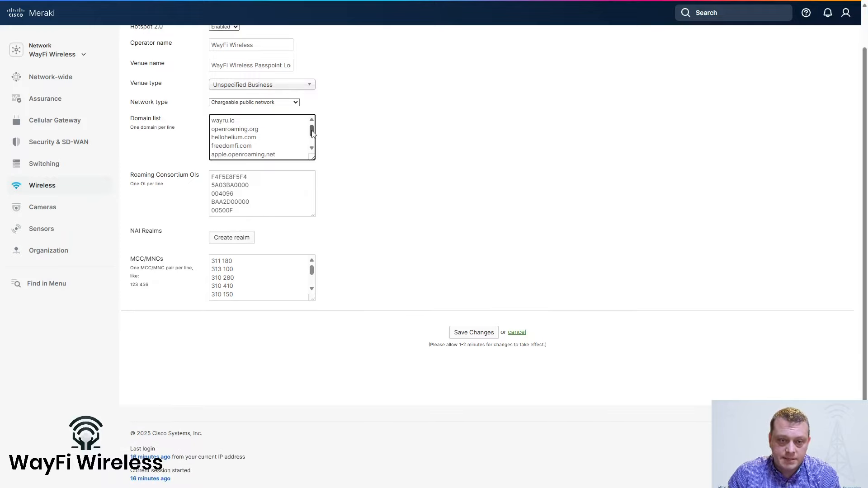
left_click_drag(311, 131, 314, 131)
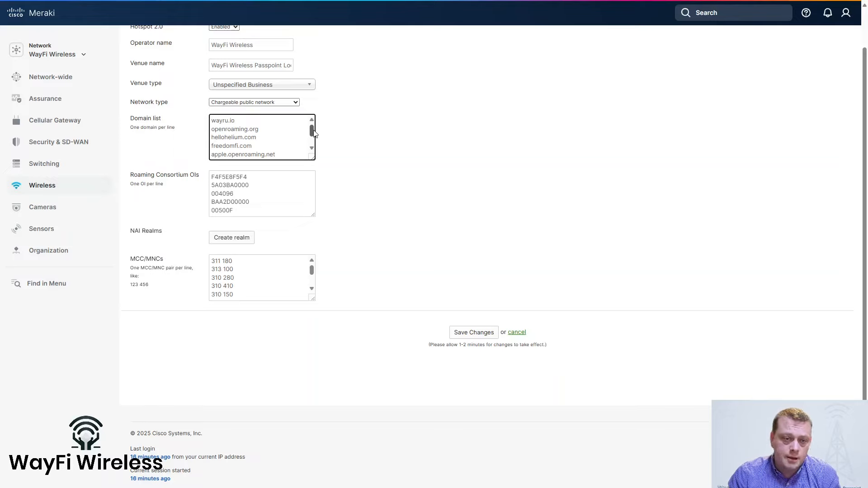
left_click_drag(315, 132, 316, 139)
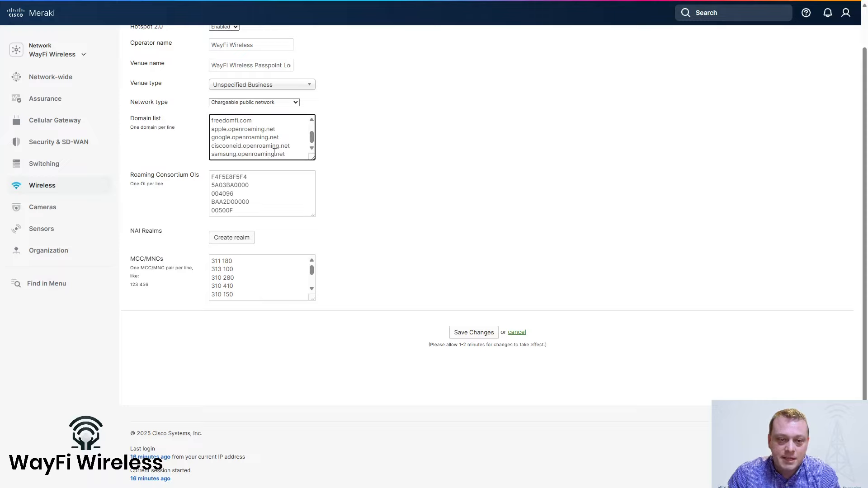
left_click(384, 157)
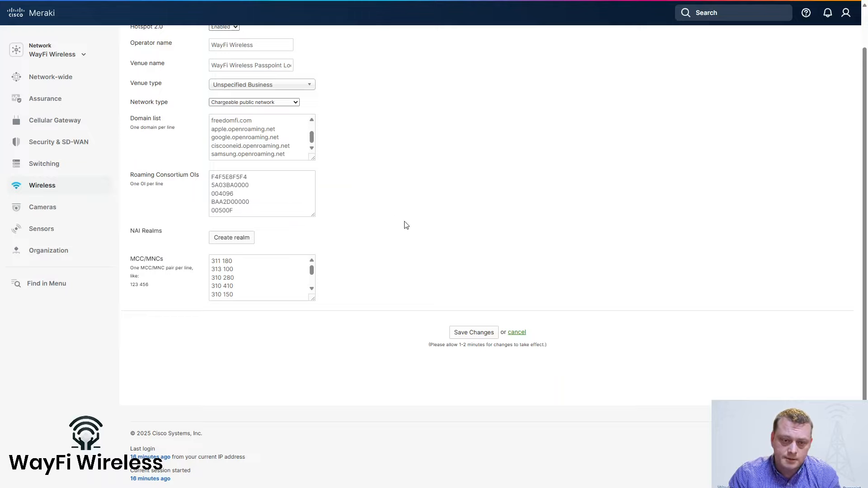
scroll(405, 222, "down", 2)
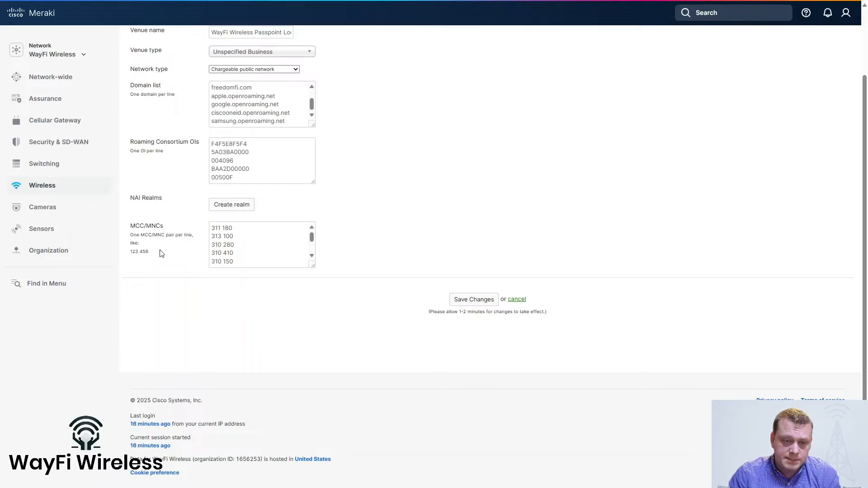
left_click(315, 244)
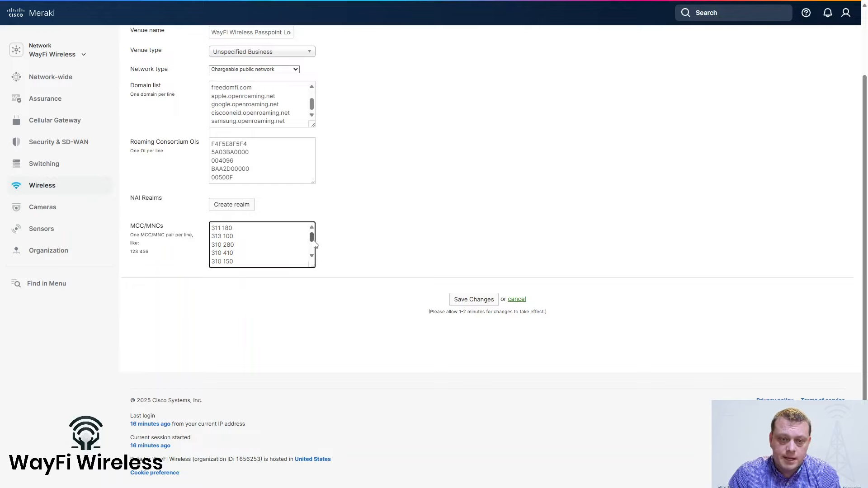
scroll(315, 244, "down", 5)
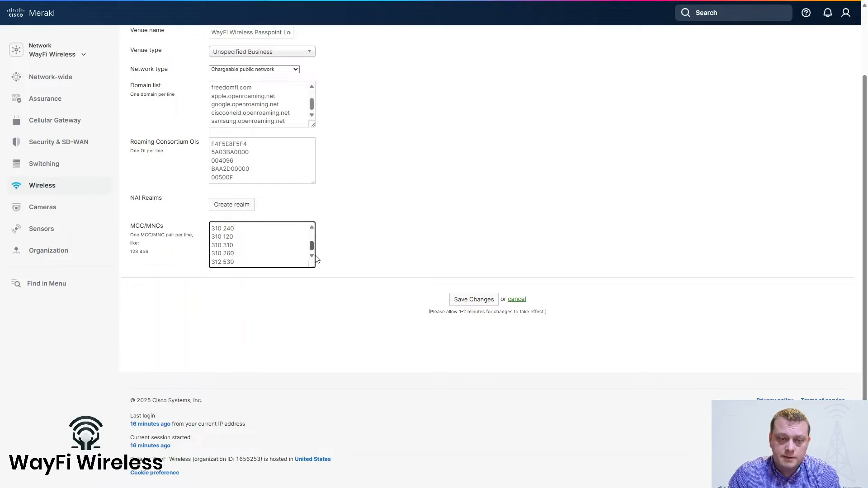
scroll(314, 235, "up", 5)
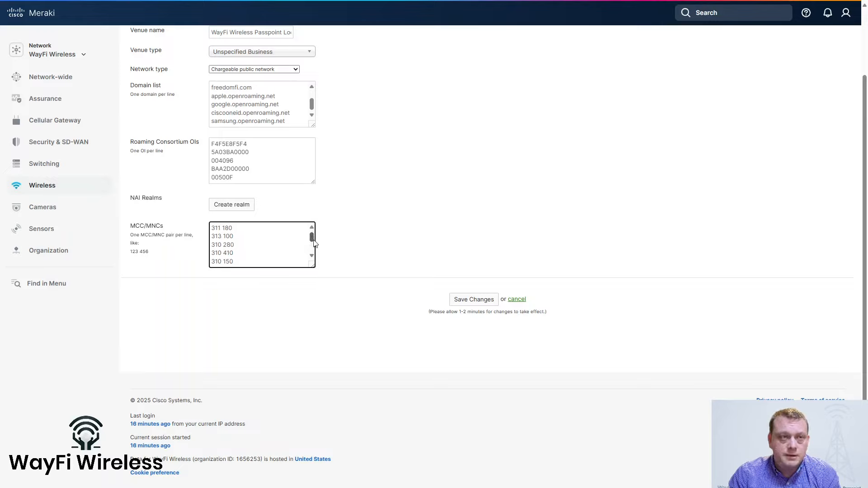
scroll(315, 245, "down", 1)
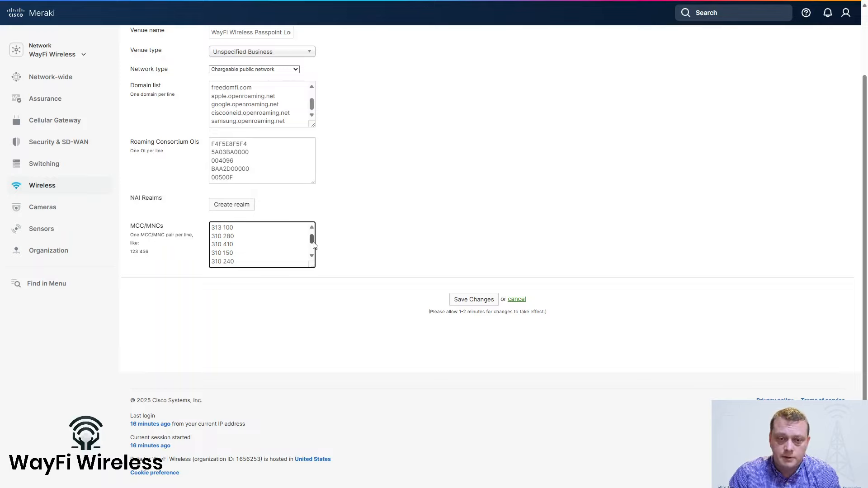
scroll(314, 244, "down", 4)
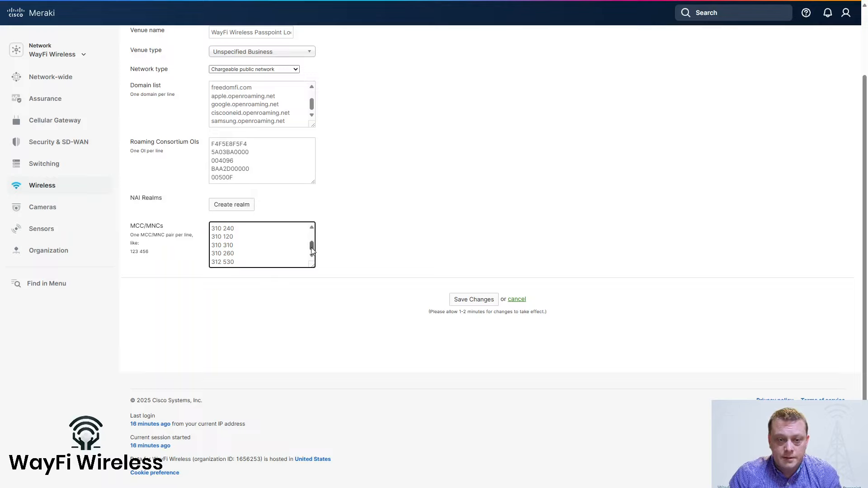
left_click_drag(310, 247, 308, 238)
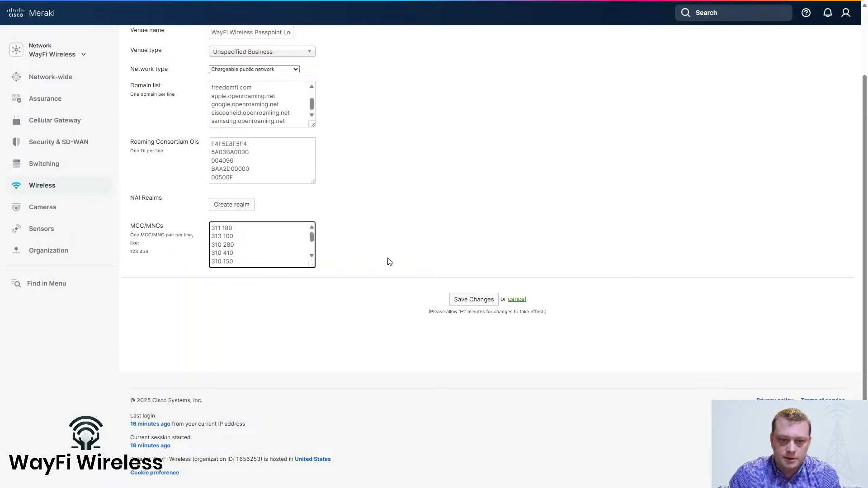
Save the WayFi Cellular Booster Hotspot 2.0 settings, producing the 'Changes saved' notice
left_click(477, 300)
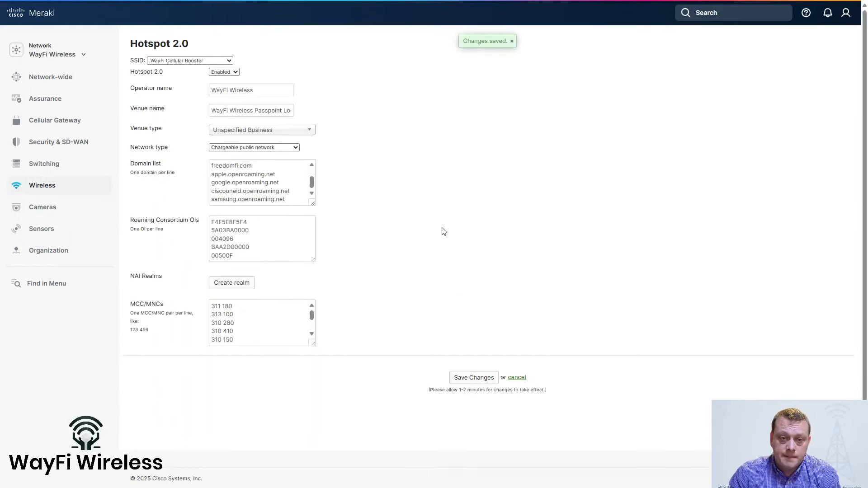